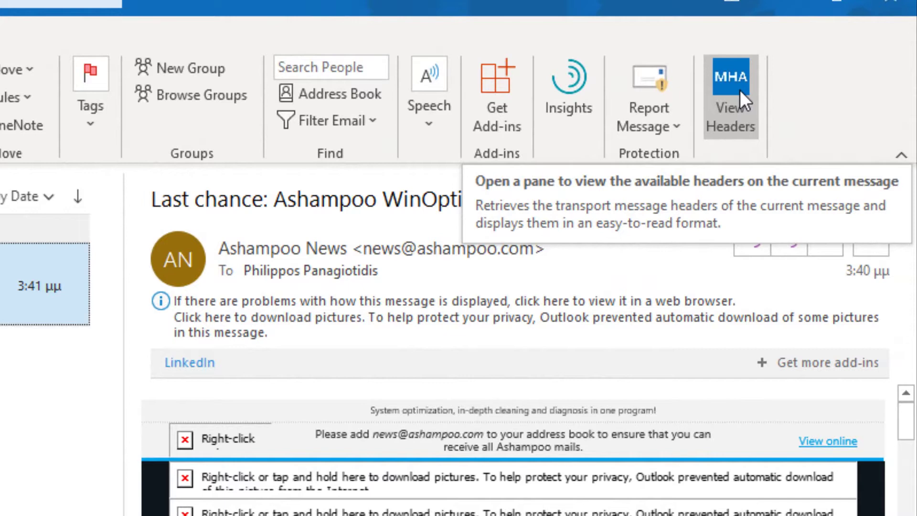
Show the Ashampoo email's header summary (subject, message ID, creation time, sender, recipient) in Message Header Analyzer.
left_click(740, 90)
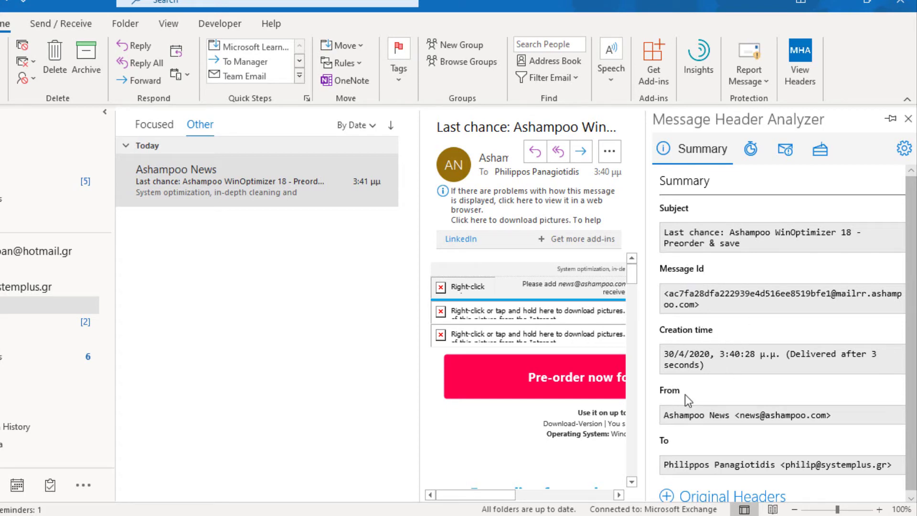
scroll(686, 439, "down", 1)
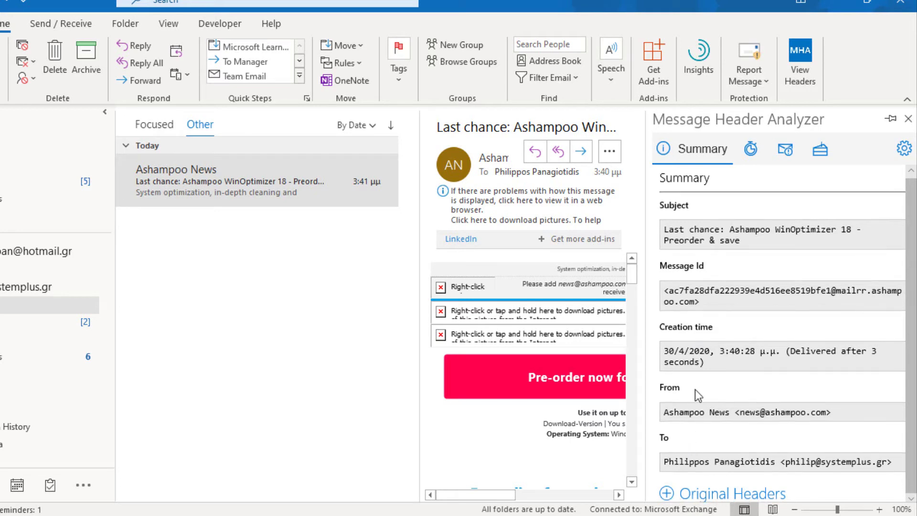
Review the email's receiving-server chain, then view its Forefront Antispam Report.
left_click(753, 153)
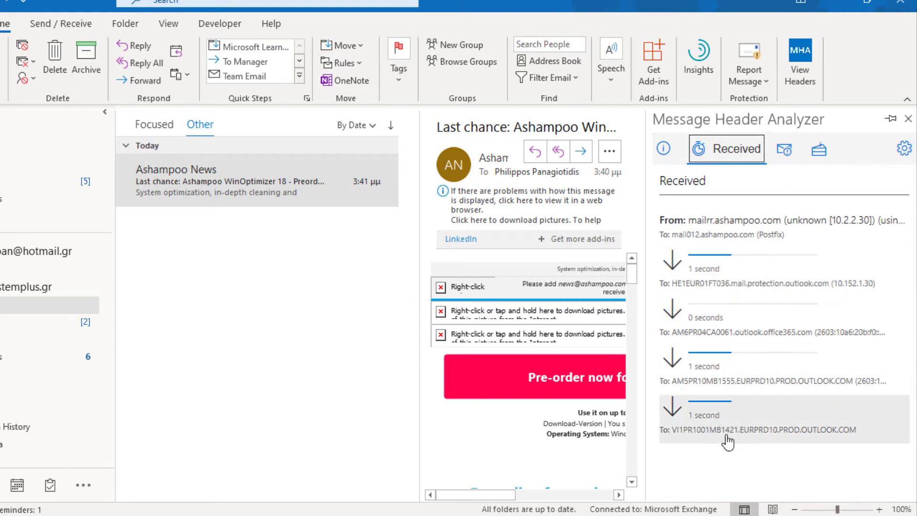
left_click(784, 161)
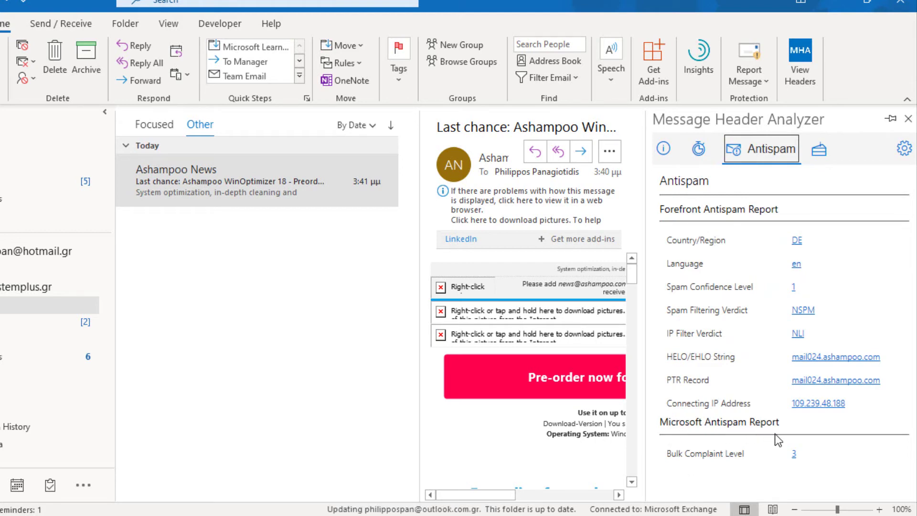
Browse the email's other headers, including Authentication-Results, Received-SPF and DKIM entries.
left_click(818, 155)
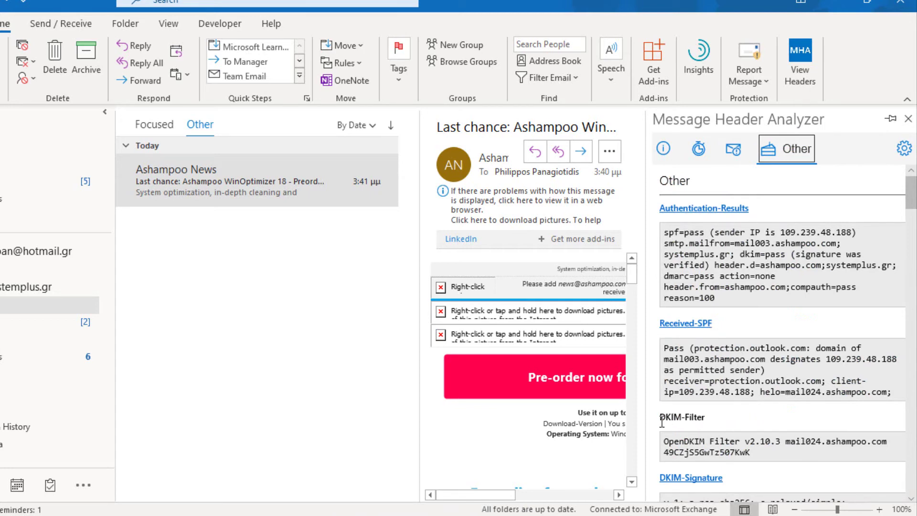
scroll(727, 423, "down", 1)
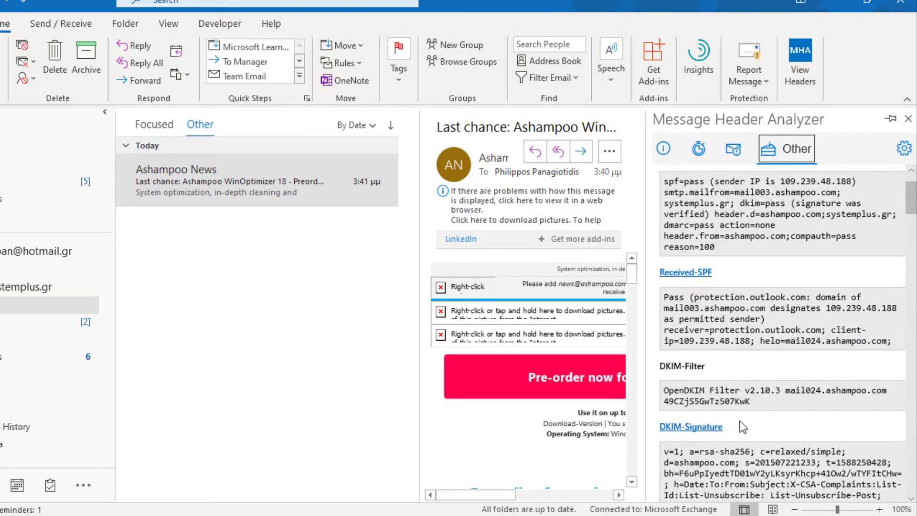
scroll(742, 421, "down", 2)
scroll(743, 417, "down", 2)
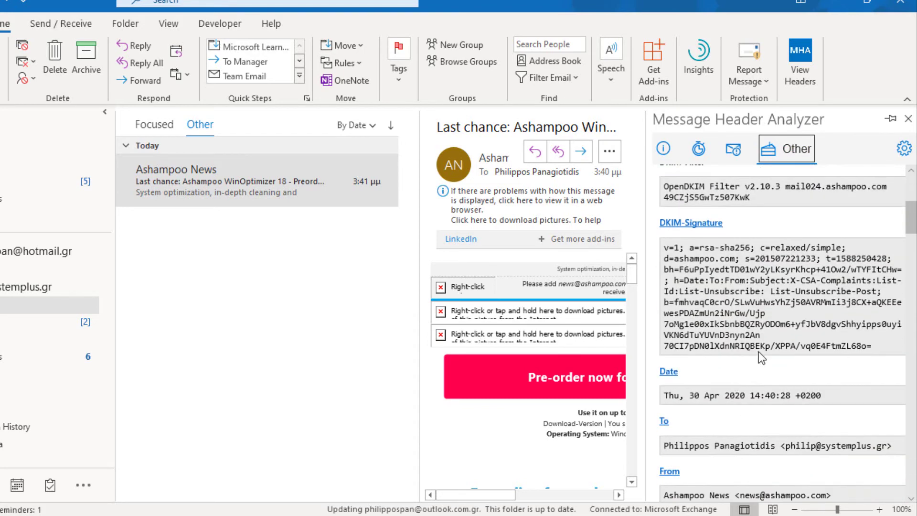
scroll(761, 351, "up", 5)
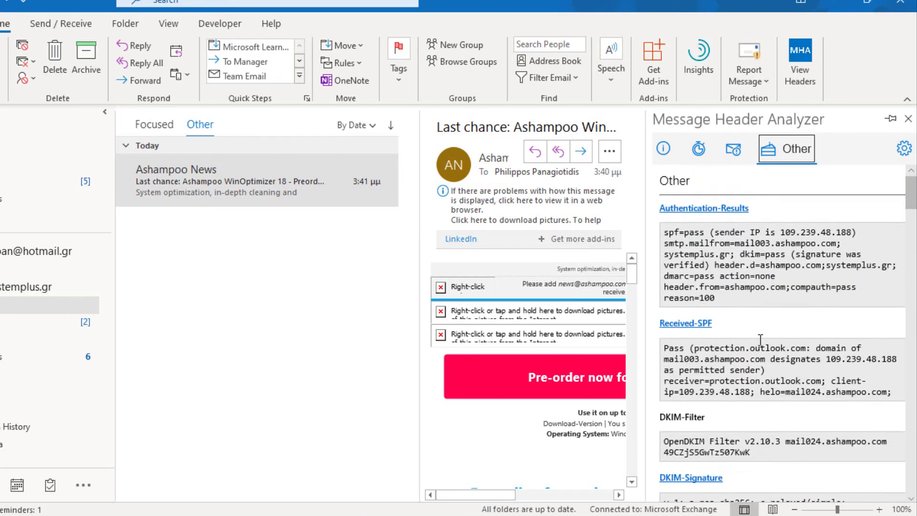
left_click(904, 153)
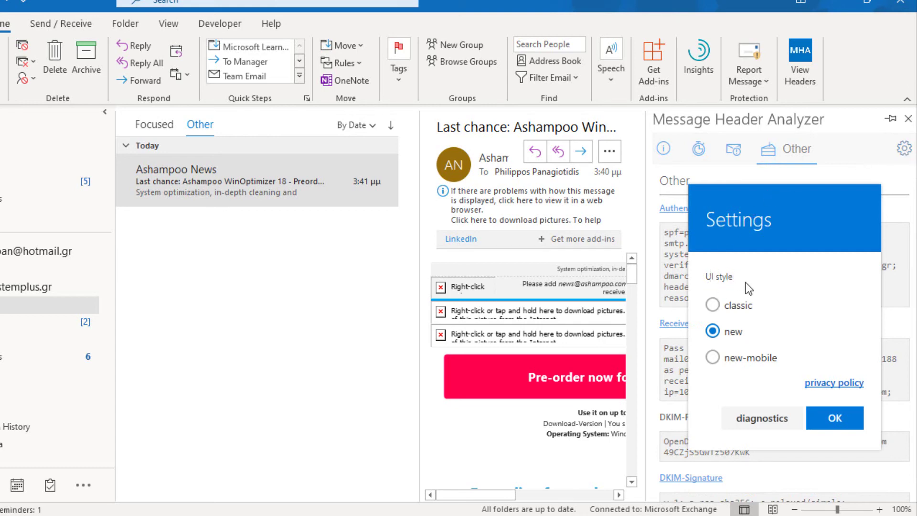
left_click(713, 305)
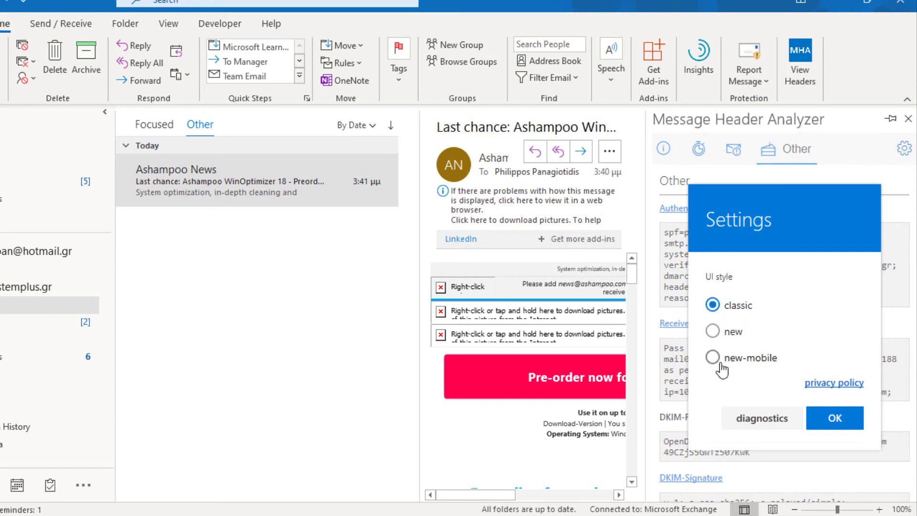
left_click(712, 331)
left_click(836, 421)
left_click(836, 421)
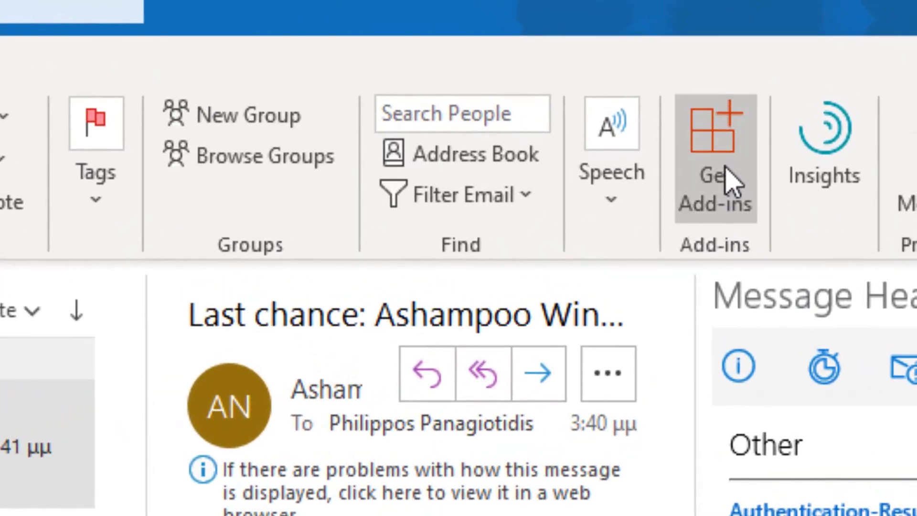
Load the Get Add-ins store showing Asana and Jira Cloud, and focus its search box.
left_click(723, 174)
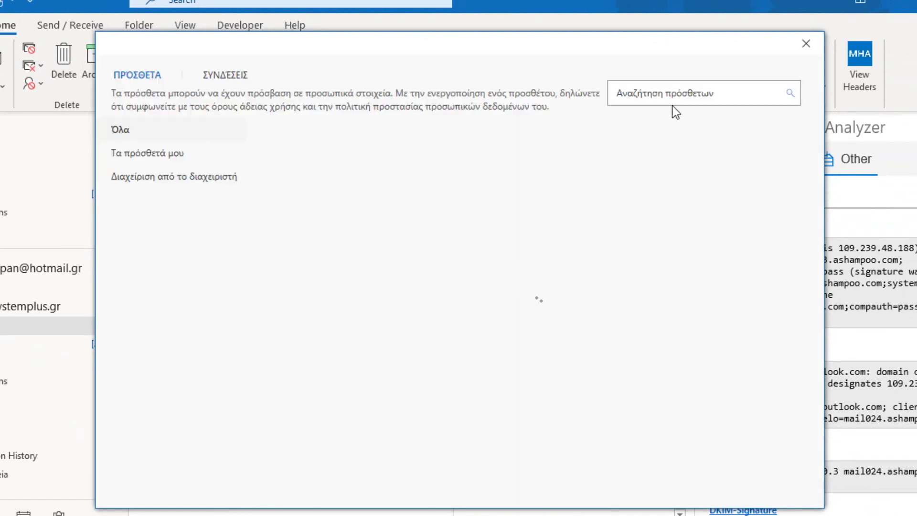
left_click(644, 95)
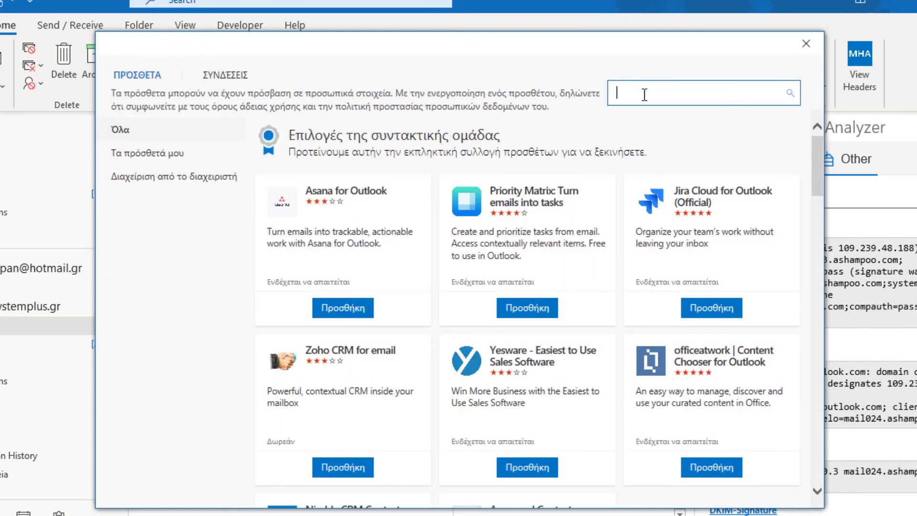